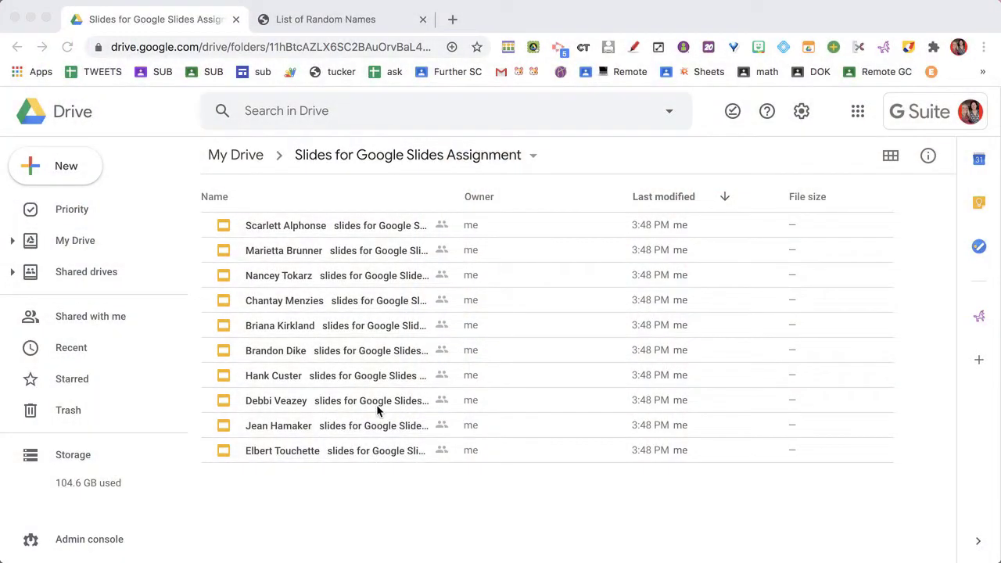
Open alicekeeler.com/firstslide in a new browser tab and make a copy of the First Slide spreadsheet.
{"action": "left_click", "coordinate": [453, 20]}
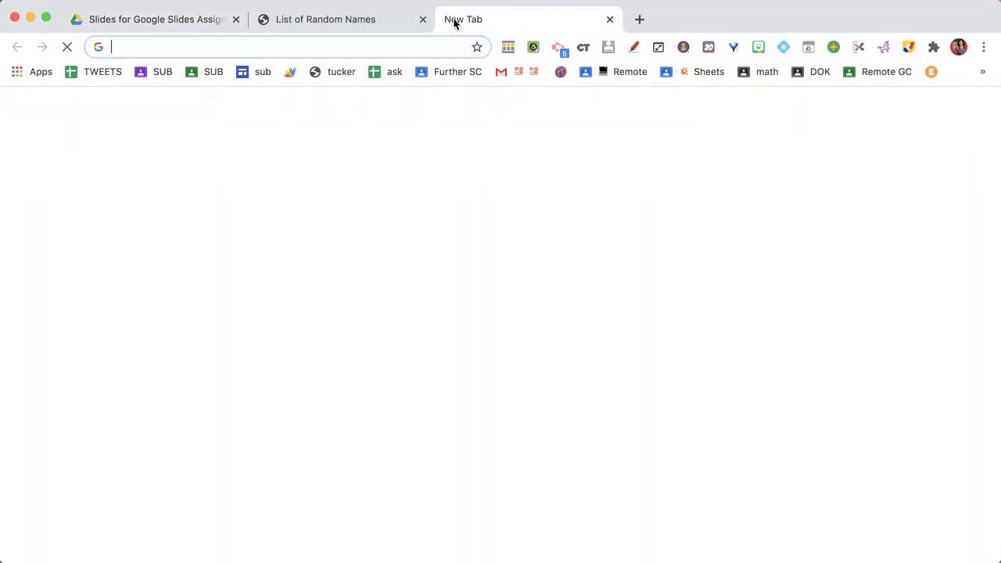
{"action": "type", "text": "alicekeeler.com"}
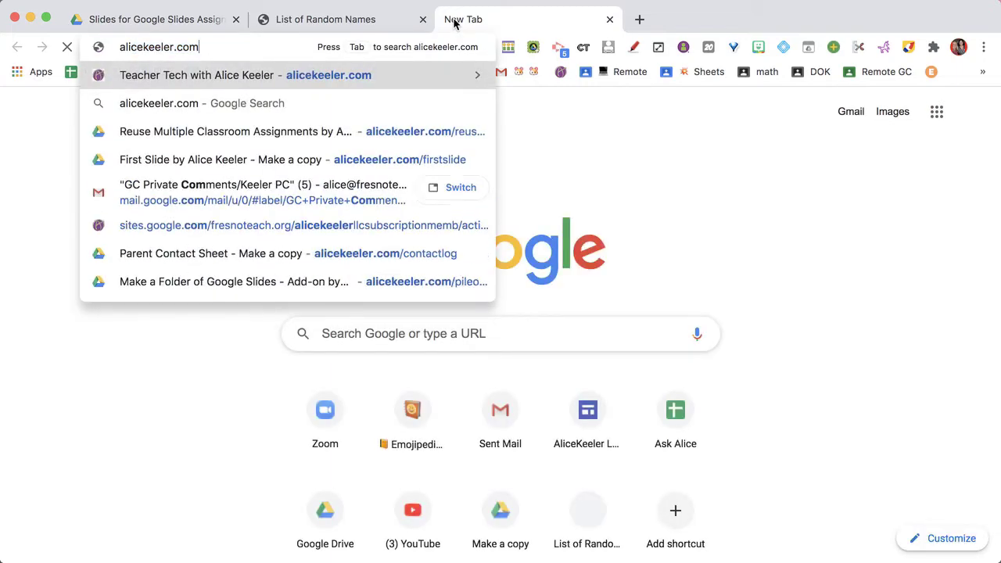
{"action": "type", "text": "/firs"}
{"action": "key", "text": "Return"}
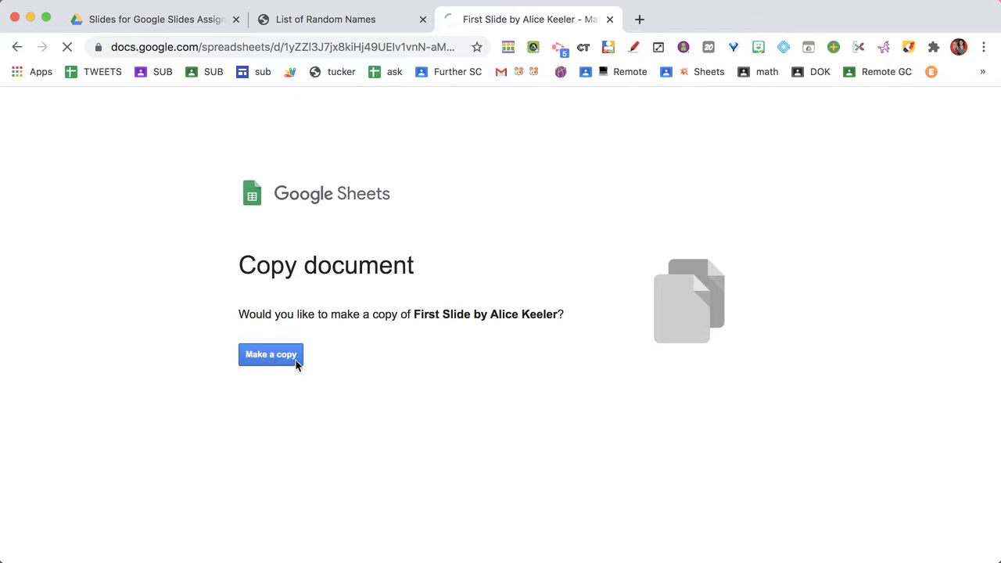
{"action": "left_click", "coordinate": [298, 359]}
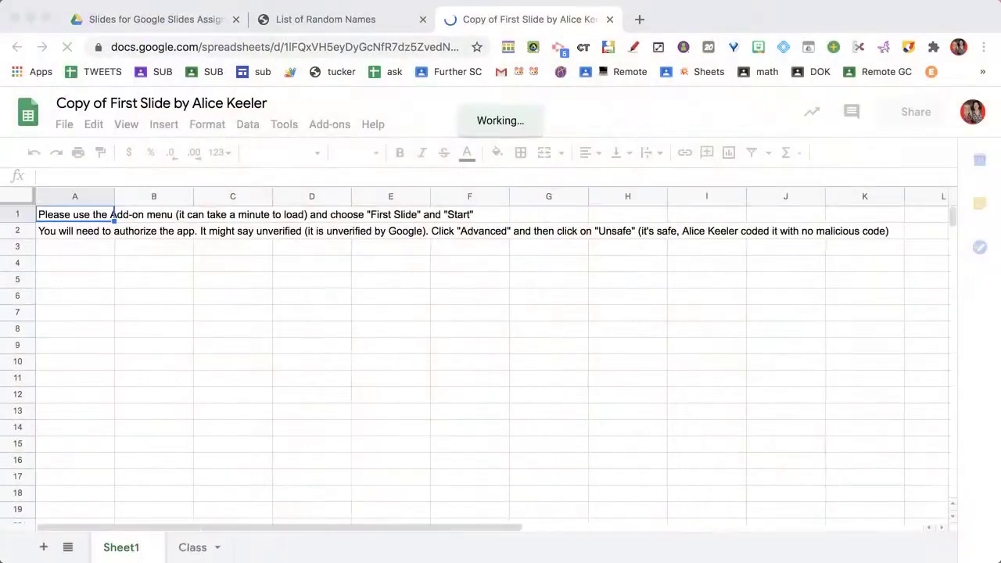
Use the First Slide add-on to pull student slides from the "Slides for Google Slides Assignment" folder.
{"action": "left_click", "coordinate": [338, 127]}
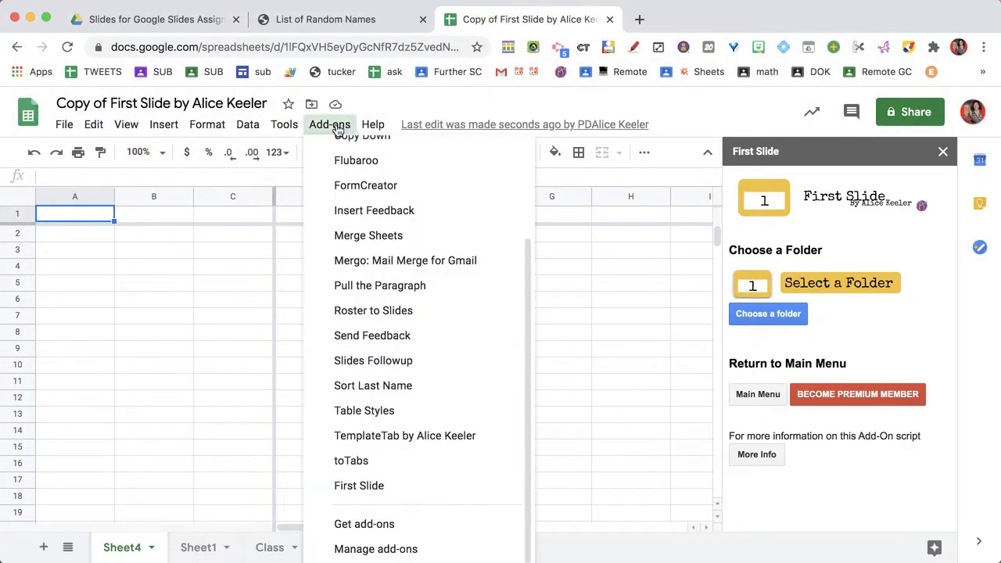
{"action": "mouse_move", "coordinate": [379, 485]}
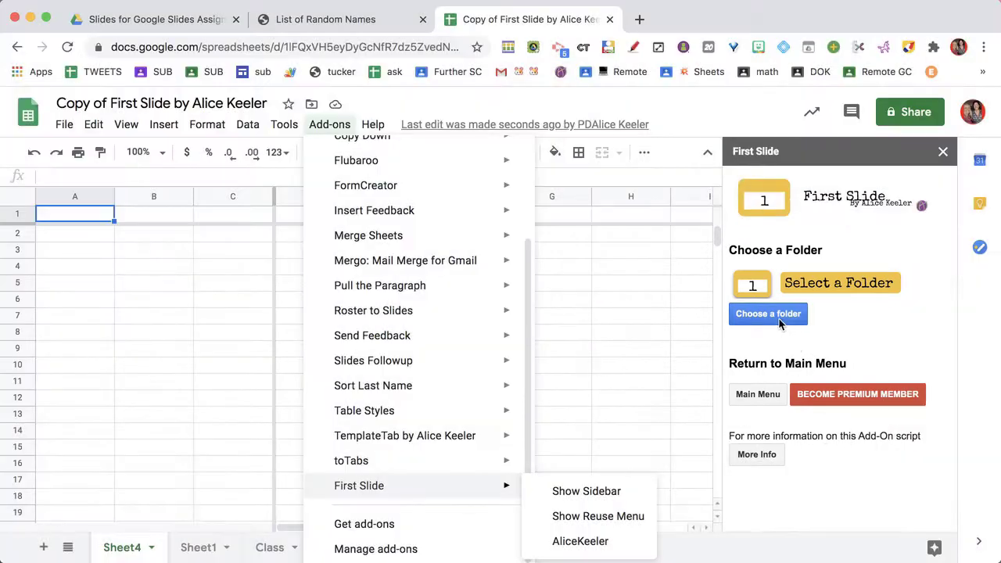
{"action": "left_click", "coordinate": [779, 319]}
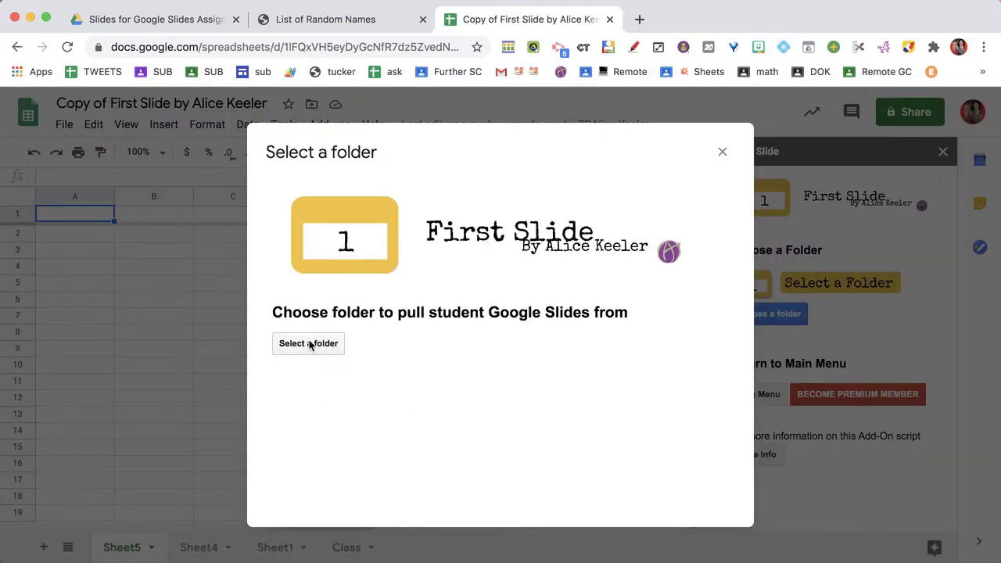
{"action": "left_click", "coordinate": [308, 343]}
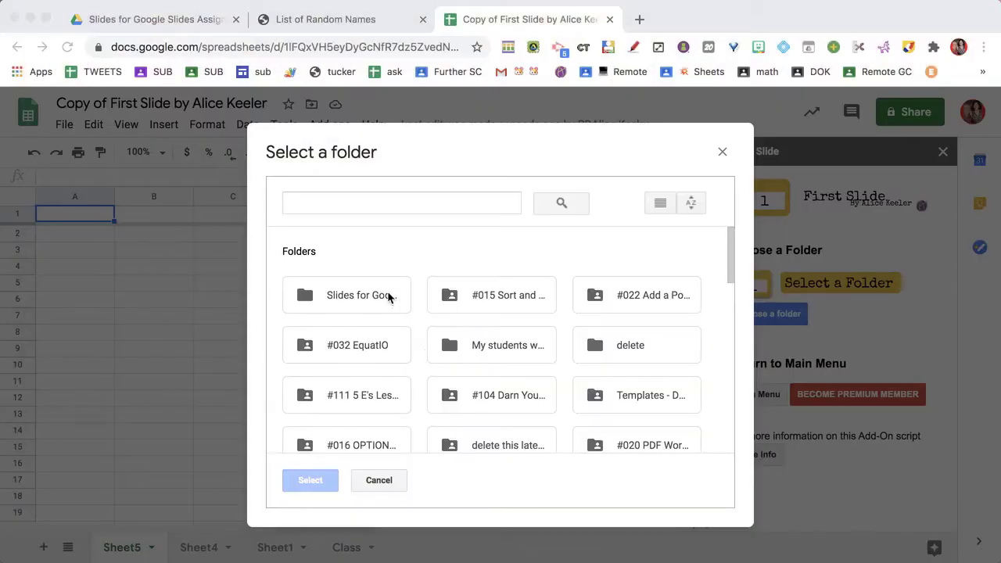
{"action": "left_click", "coordinate": [388, 297]}
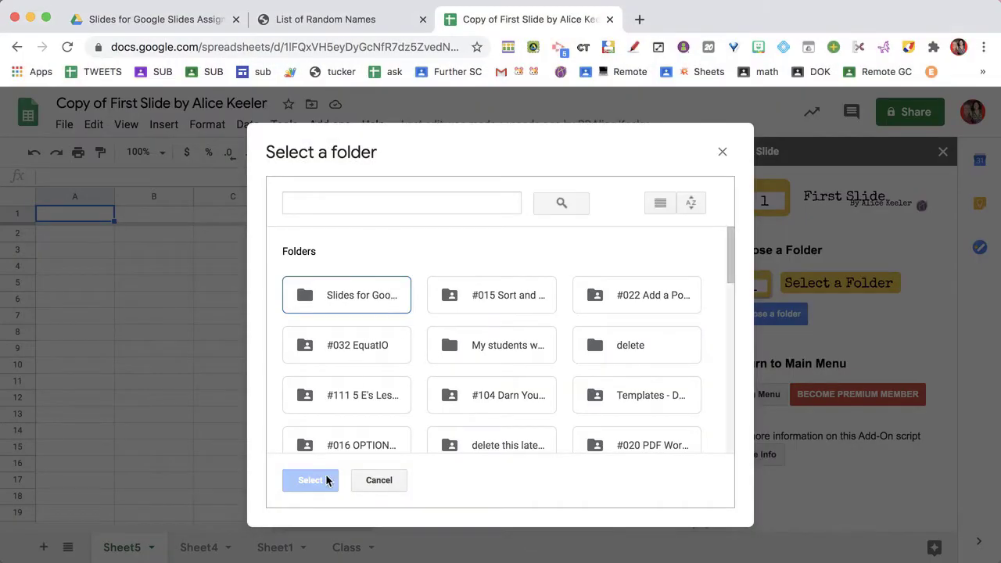
{"action": "left_click", "coordinate": [346, 296]}
{"action": "left_click", "coordinate": [310, 480]}
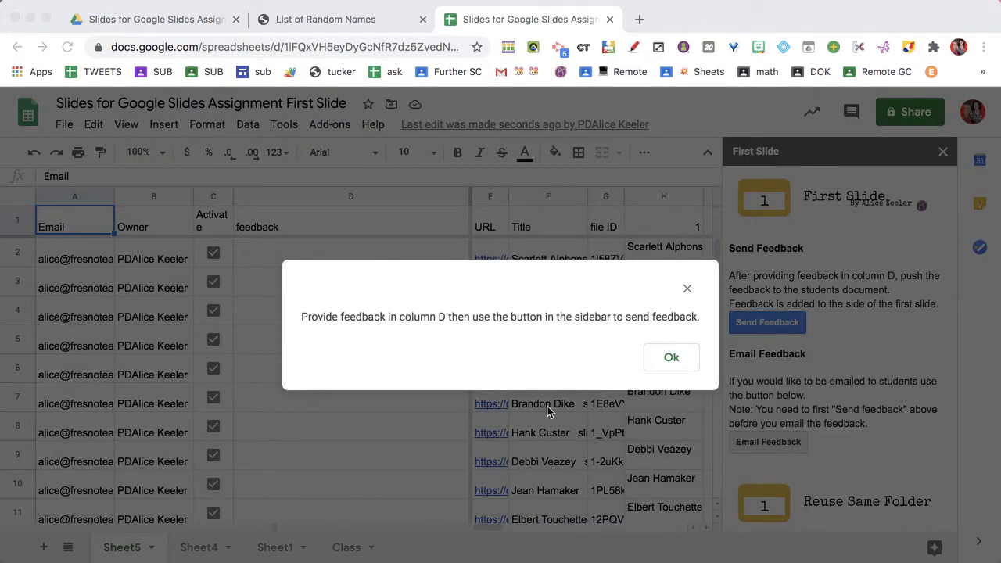
{"action": "left_click", "coordinate": [672, 361]}
Enter the feedback "This is great!" in D2 and "Keep up the good work" plus the student's first name and an exclamation mark in D3.
{"action": "left_click", "coordinate": [300, 263]}
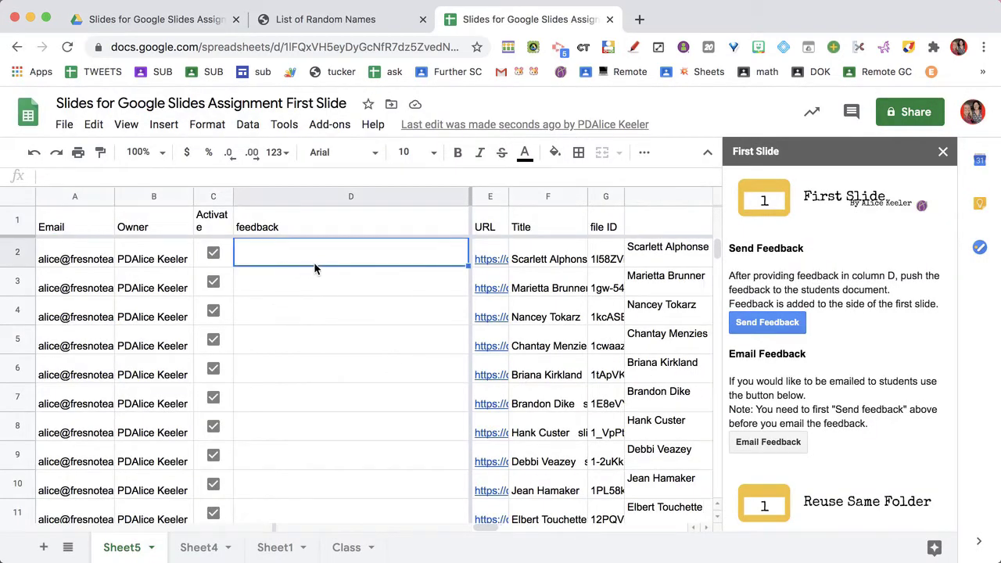
{"action": "type", "text": "This is great!"}
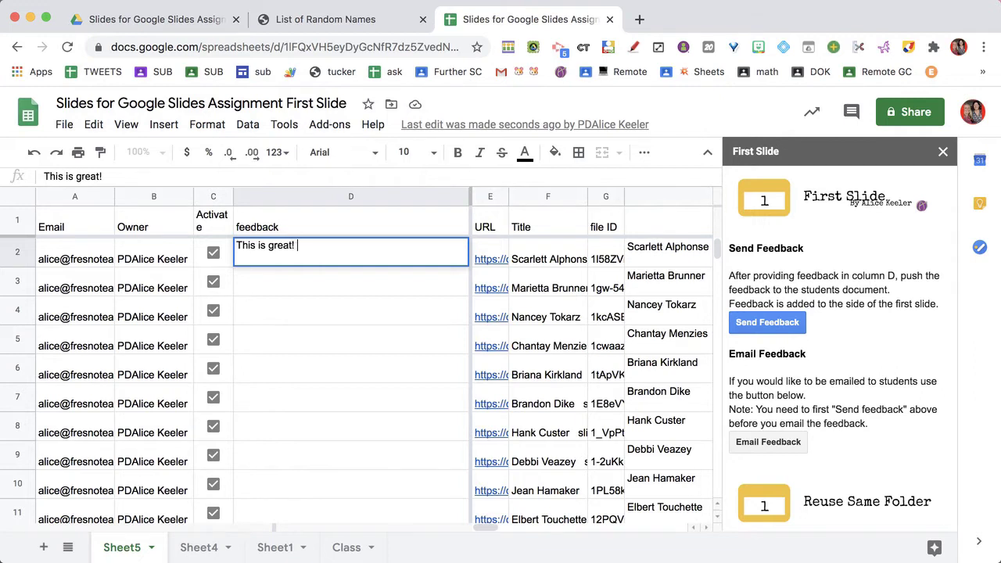
{"action": "key", "text": "Return"}
{"action": "type", "text": "Keep up the good work Marietta"}
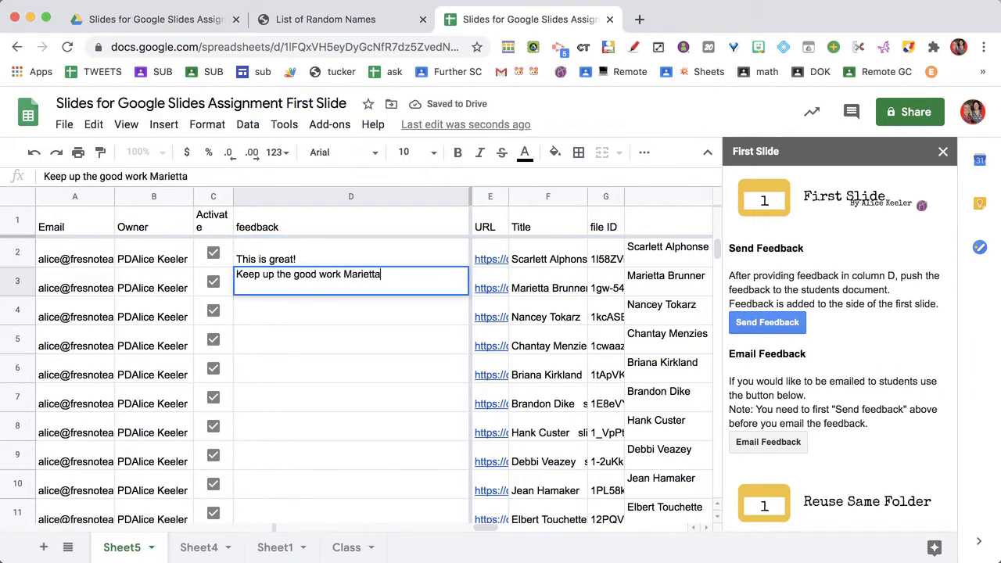
{"action": "type", "text": "!"}
{"action": "key", "text": "Return"}
Enter "Good Job" in D4 and fill it down the feedback column for the remaining students.
{"action": "type", "text": "Go"}
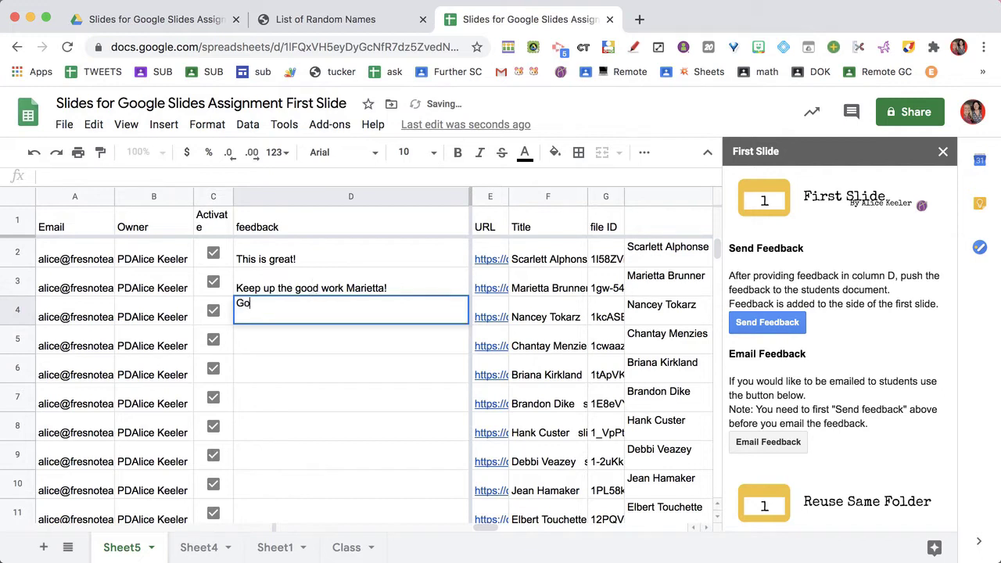
{"action": "type", "text": "od Job"}
{"action": "key", "text": "Return"}
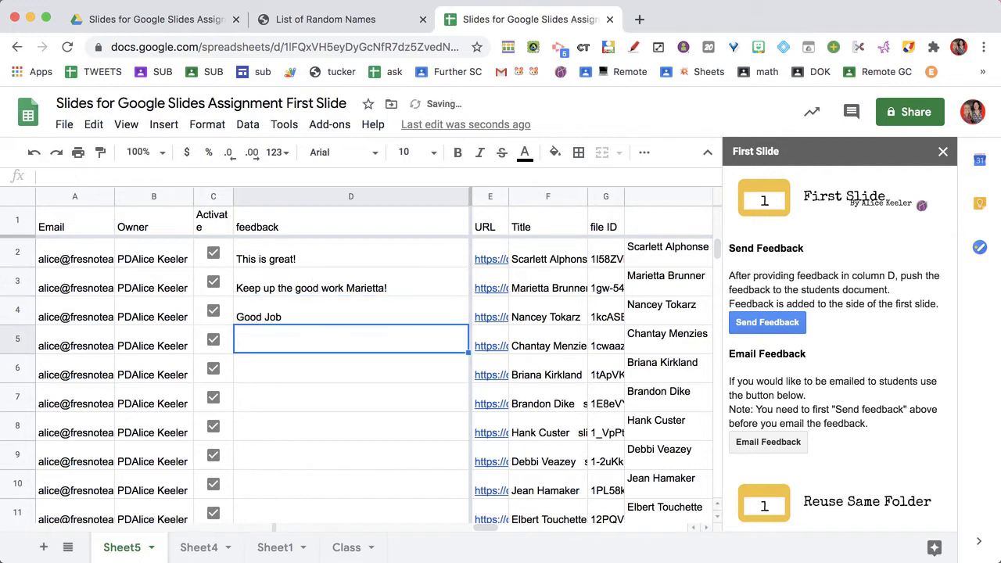
{"action": "left_click", "coordinate": [354, 305]}
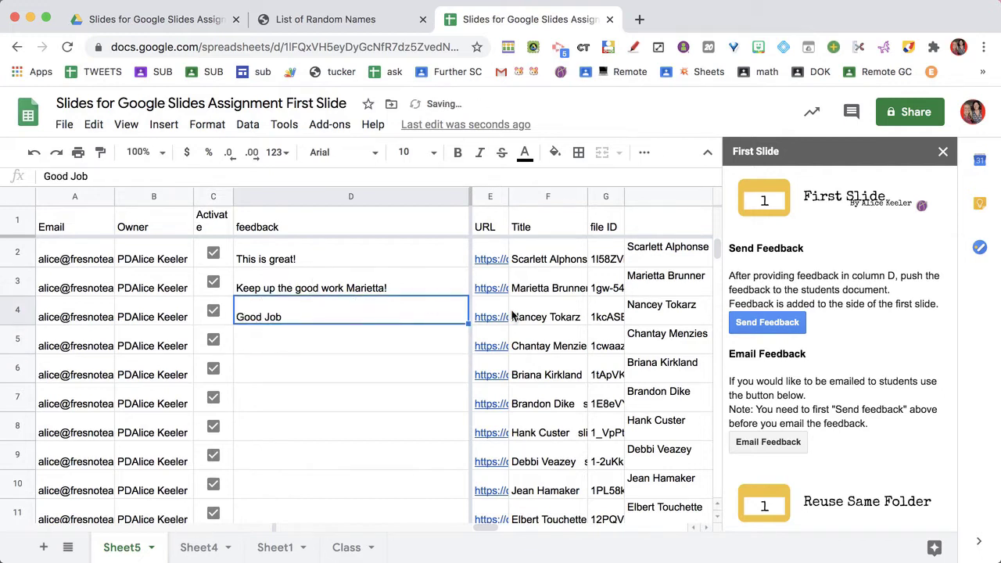
{"action": "double_click", "coordinate": [466, 322]}
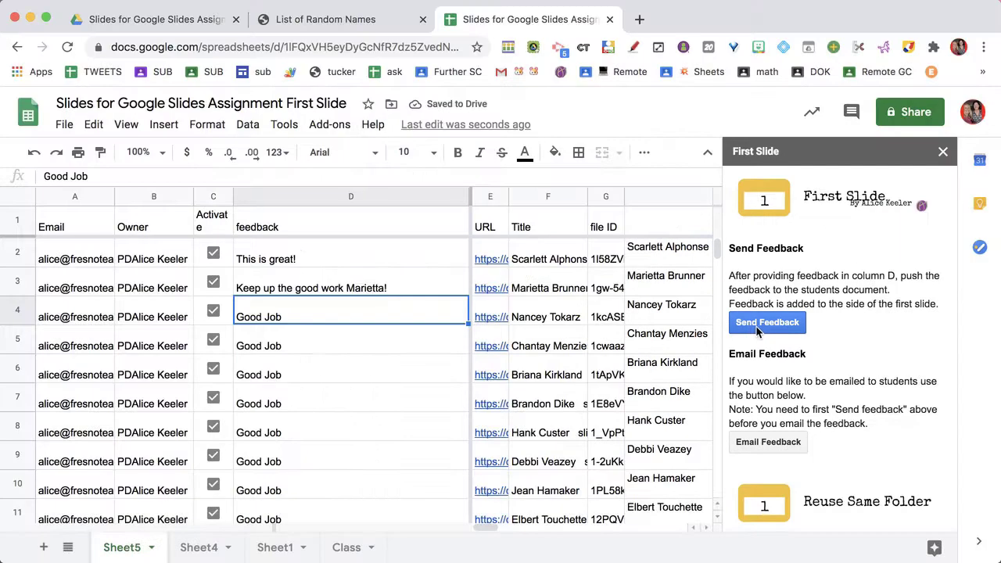
Send the column D feedback to the students' slides.
{"action": "left_click", "coordinate": [766, 329]}
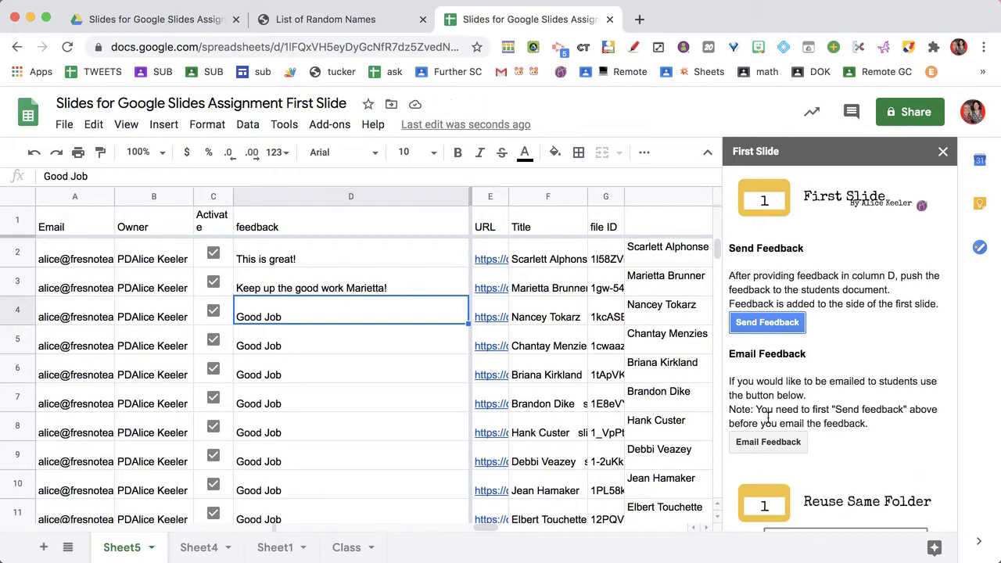
{"action": "scroll", "coordinate": [769, 419], "scroll_direction": "down", "scroll_amount": 2}
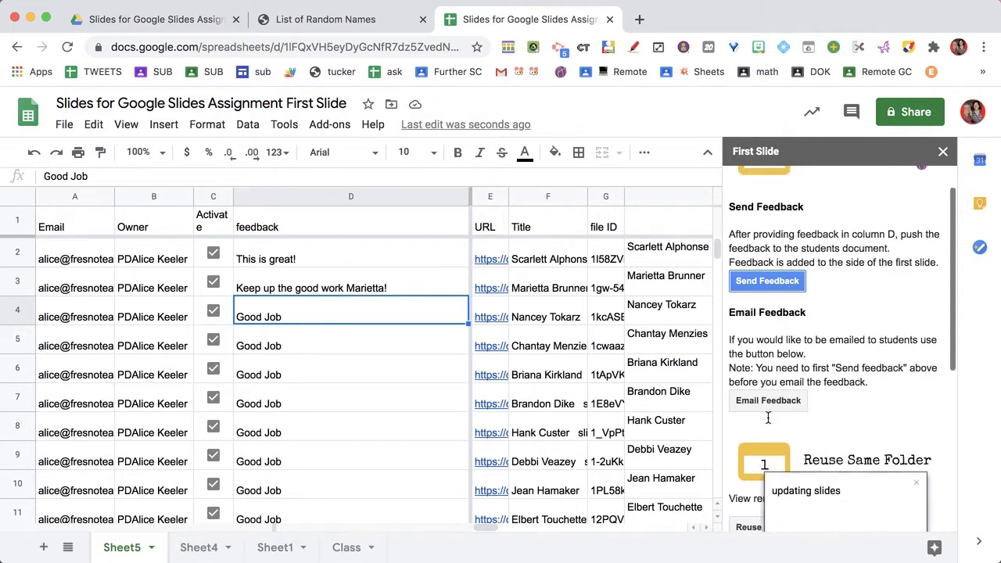
{"action": "left_click", "coordinate": [588, 357]}
From the First Slide reuse options, send the prompt "Journal Entry 10" as a new first slide to each student.
{"action": "scroll", "coordinate": [858, 369], "scroll_direction": "down", "scroll_amount": 4}
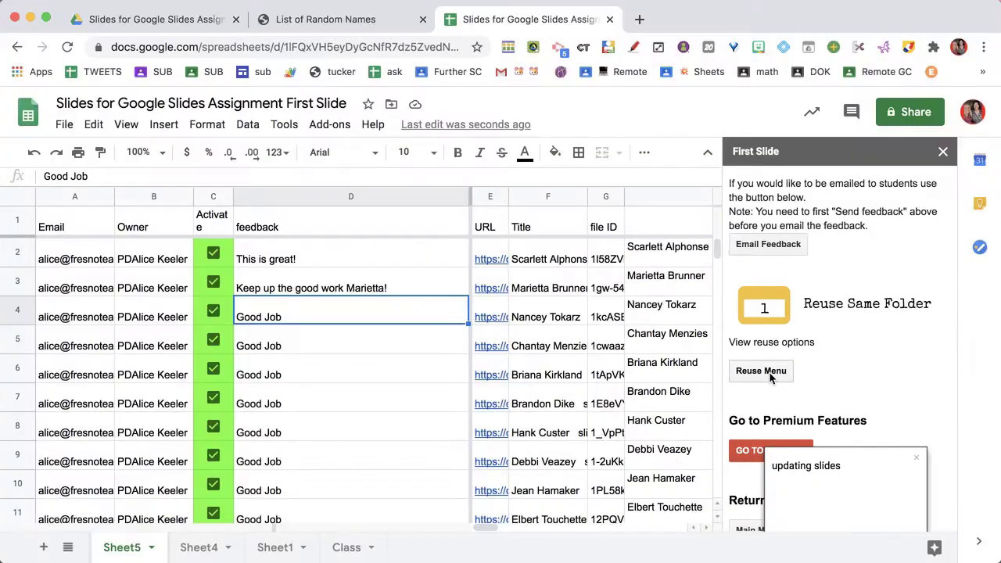
{"action": "left_click", "coordinate": [769, 373]}
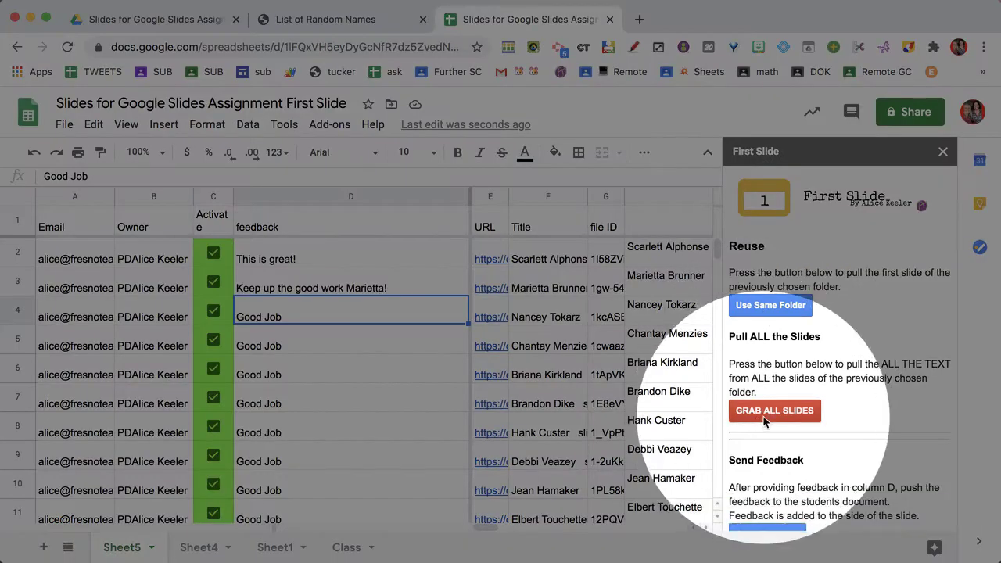
{"action": "scroll", "coordinate": [764, 421], "scroll_direction": "down", "scroll_amount": 5}
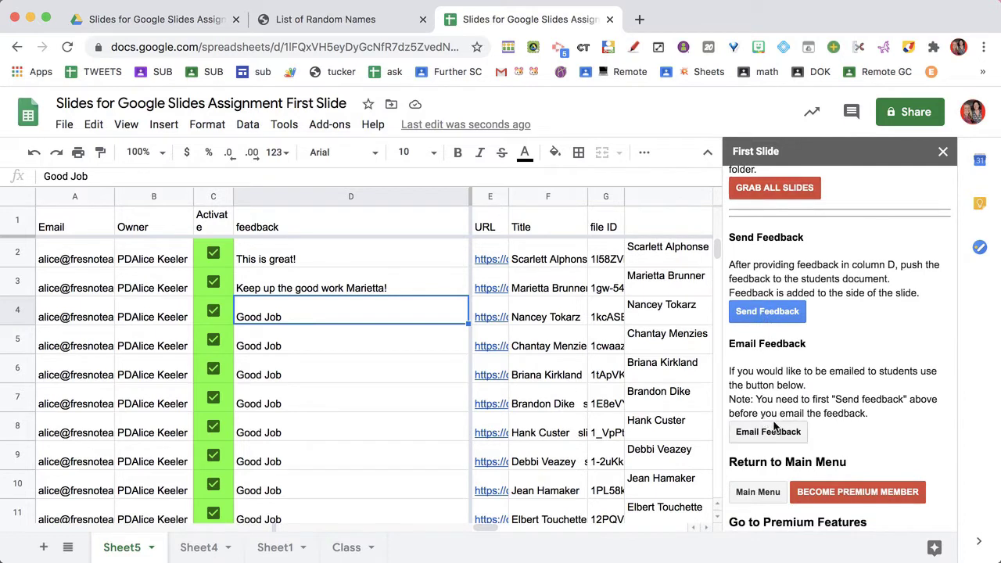
{"action": "scroll", "coordinate": [774, 424], "scroll_direction": "down", "scroll_amount": 6}
{"action": "scroll", "coordinate": [774, 425], "scroll_direction": "down", "scroll_amount": 3}
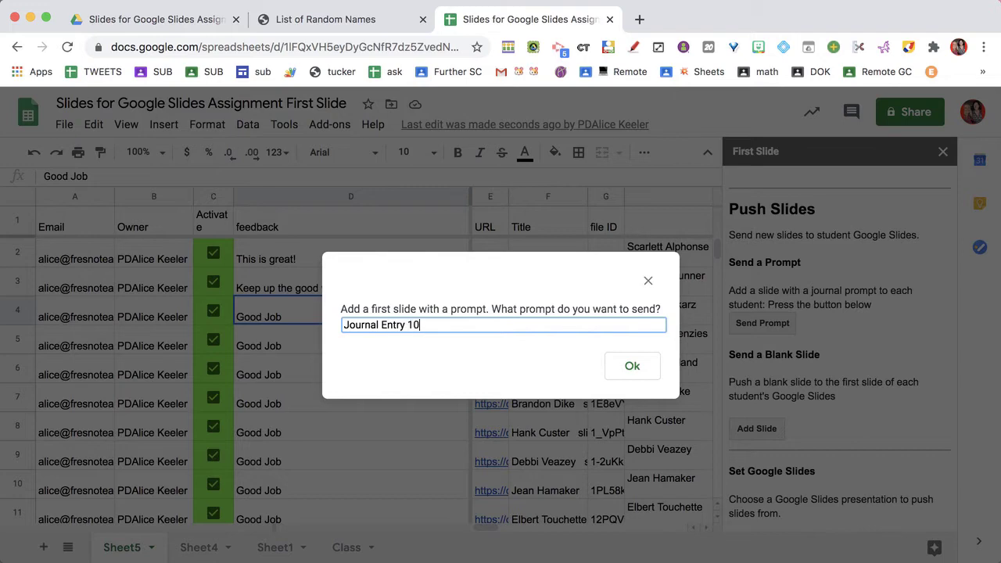
{"action": "left_click", "coordinate": [648, 372]}
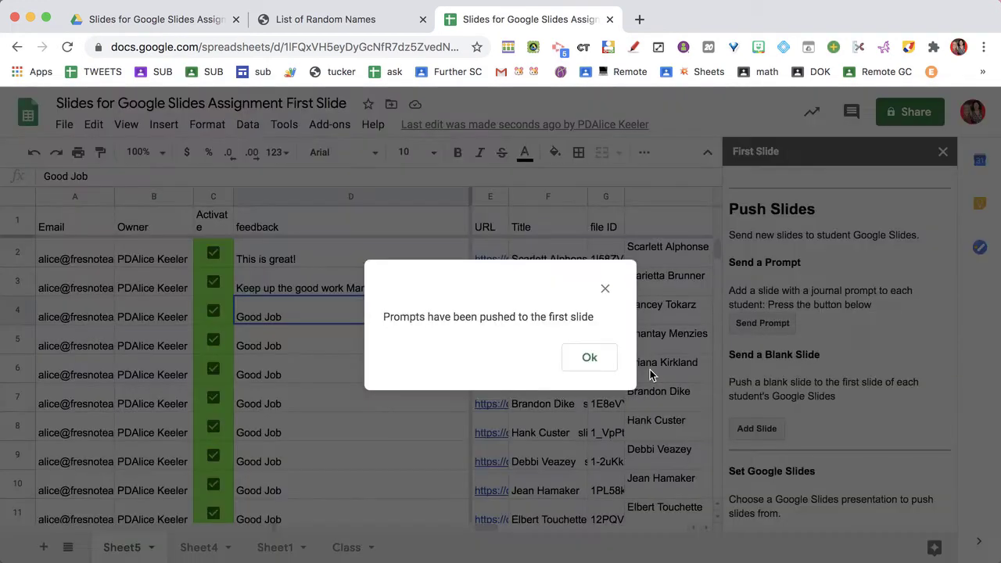
{"action": "left_click", "coordinate": [589, 357]}
Review the options for pushing slides, and open First Slide's premium features using the premium code.
{"action": "scroll", "coordinate": [821, 464], "scroll_direction": "down", "scroll_amount": 3}
{"action": "scroll", "coordinate": [821, 464], "scroll_direction": "down", "scroll_amount": 4}
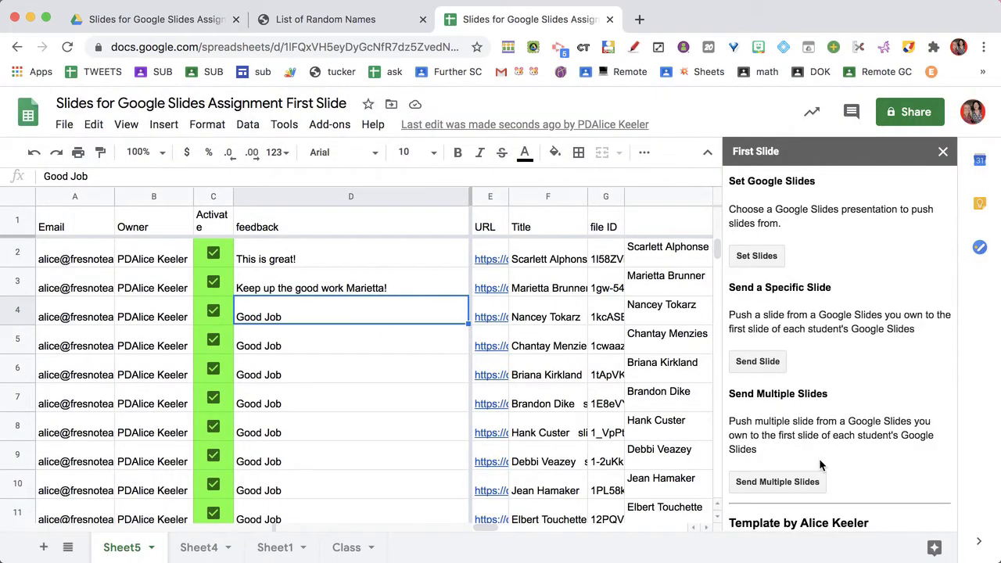
{"action": "scroll", "coordinate": [819, 464], "scroll_direction": "up", "scroll_amount": 1}
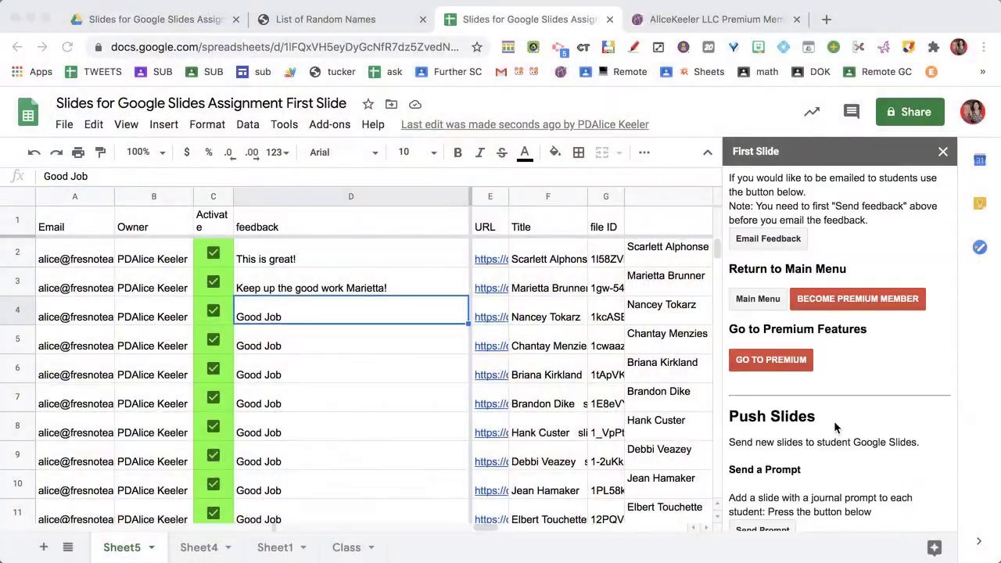
{"action": "scroll", "coordinate": [833, 421], "scroll_direction": "down", "scroll_amount": 2}
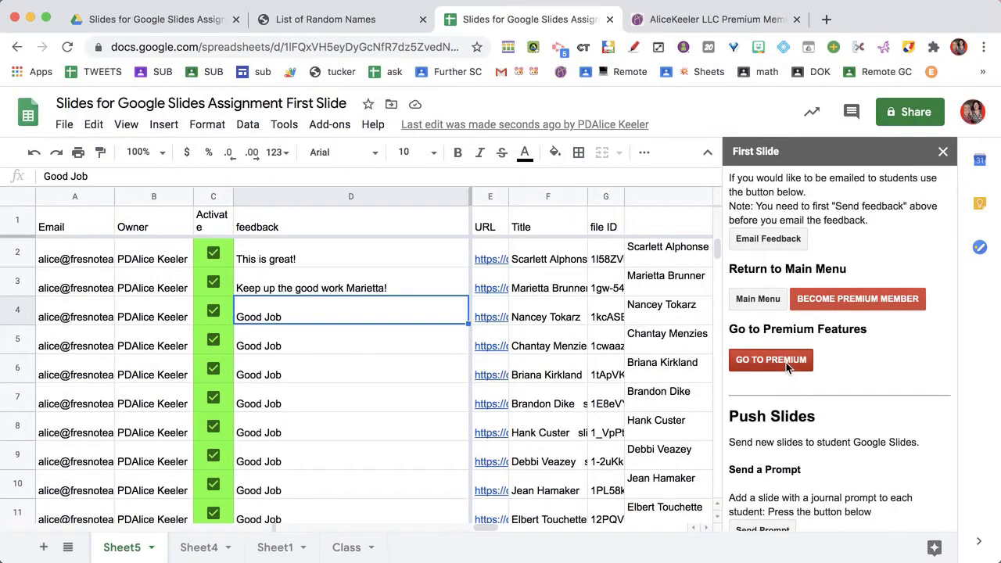
{"action": "left_click", "coordinate": [786, 361]}
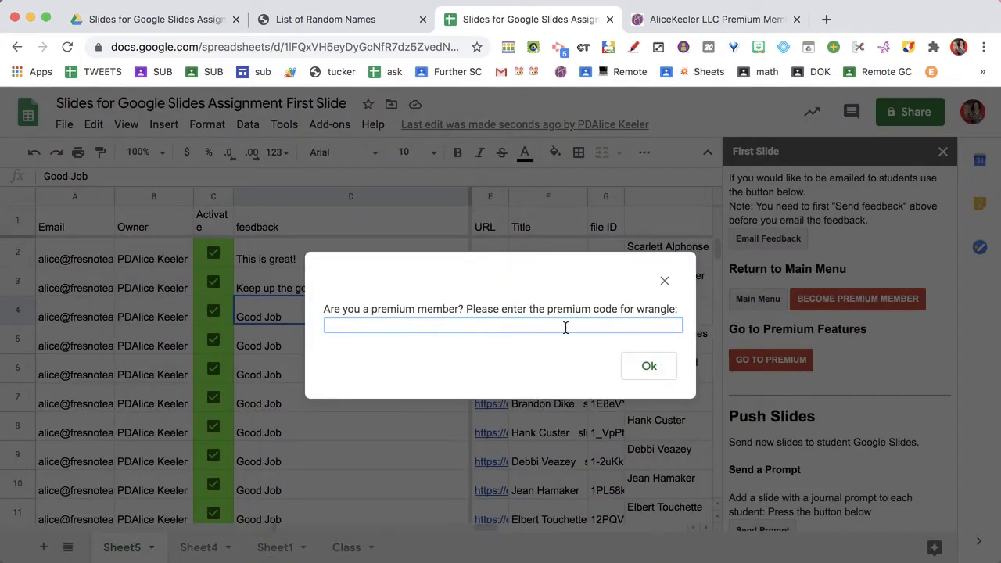
{"action": "left_click", "coordinate": [643, 368]}
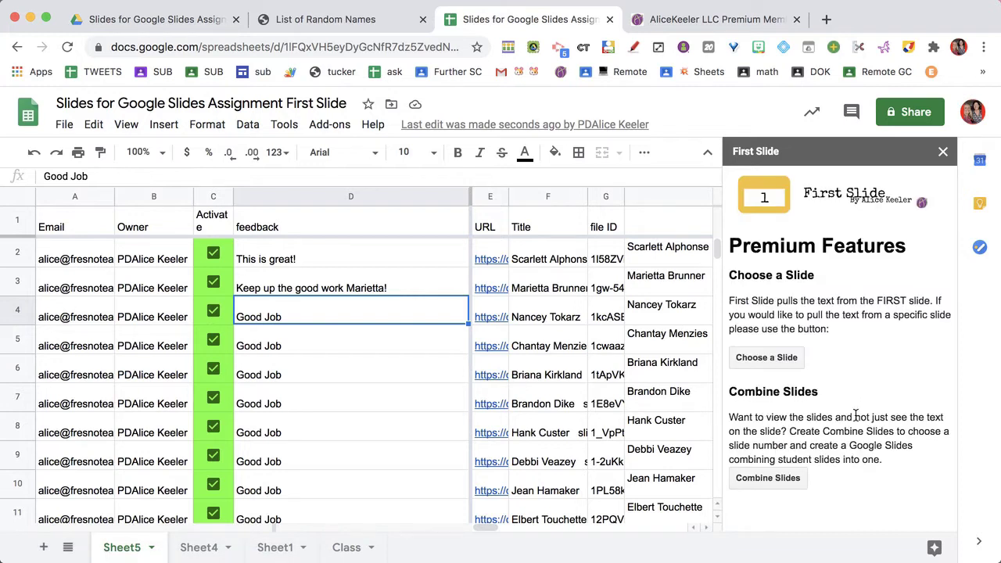
Pull the text from slide number 3 of every student's presentation into a new sheet.
{"action": "scroll", "coordinate": [856, 415], "scroll_direction": "down", "scroll_amount": 2}
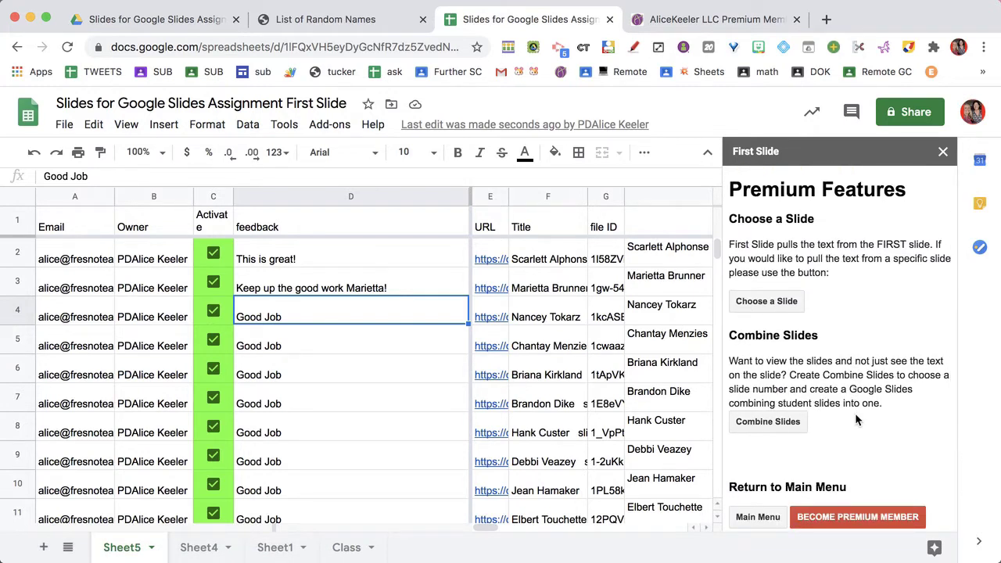
{"action": "left_click", "coordinate": [766, 301]}
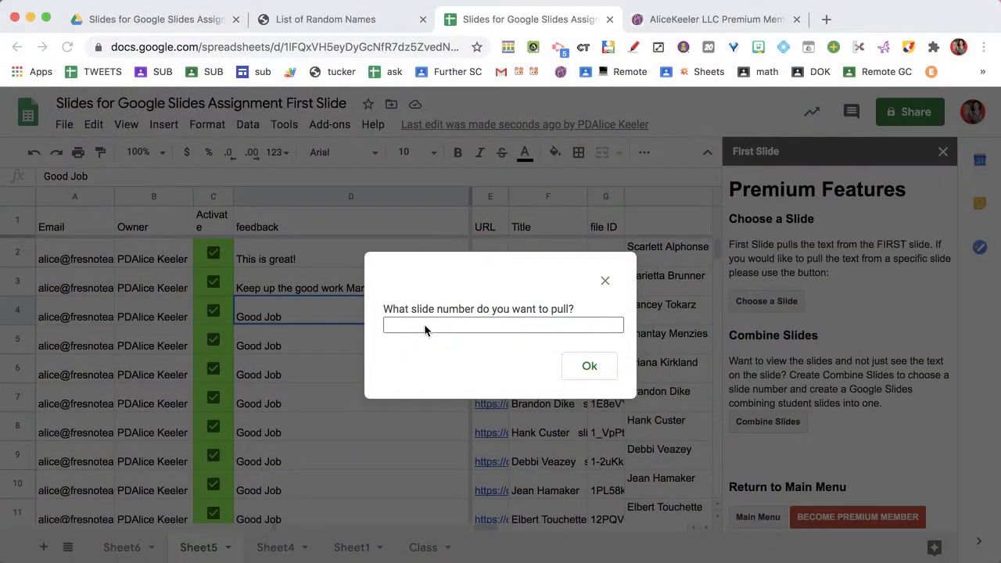
{"action": "left_click", "coordinate": [423, 326]}
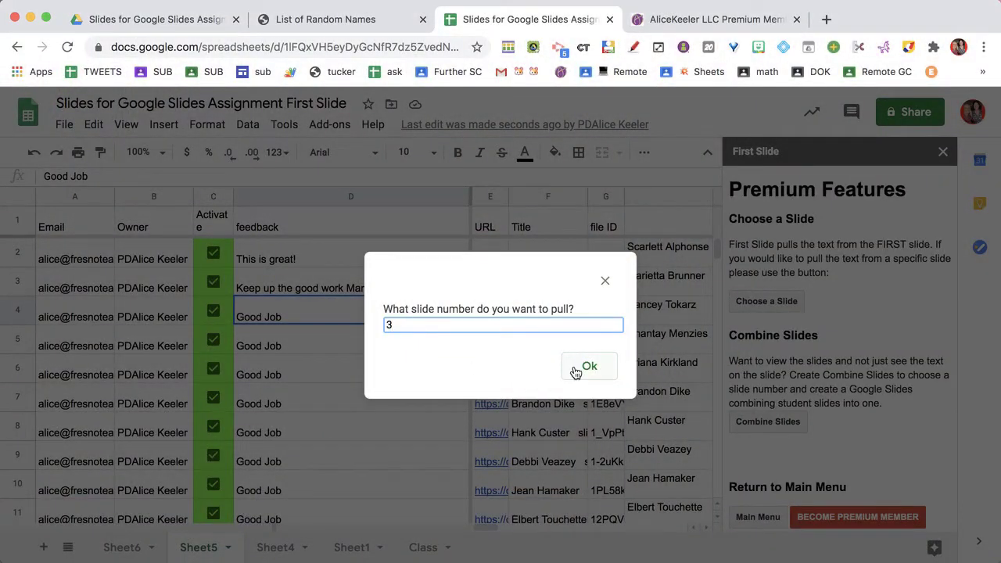
{"action": "left_click", "coordinate": [576, 372]}
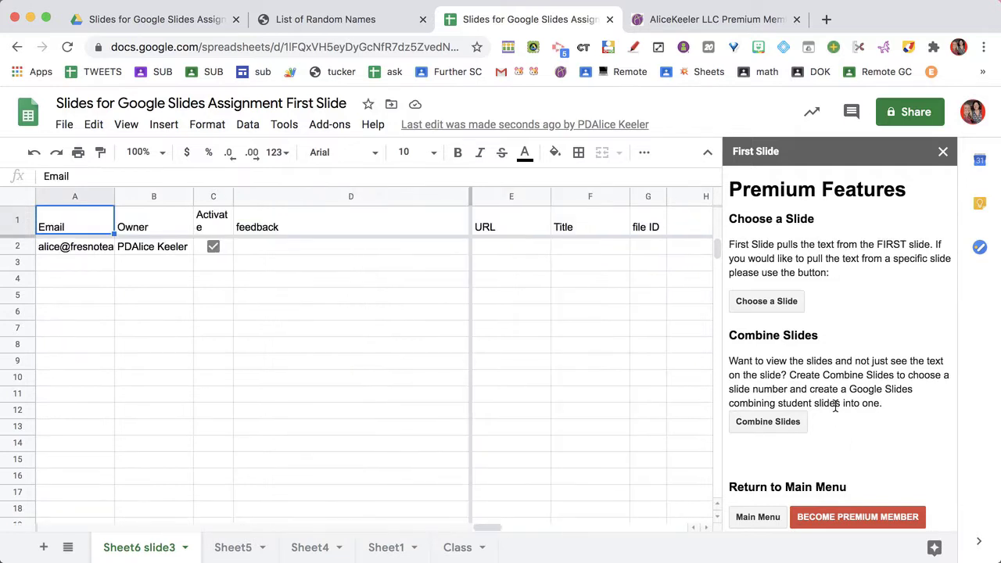
{"action": "scroll", "coordinate": [835, 406], "scroll_direction": "down", "scroll_amount": 2}
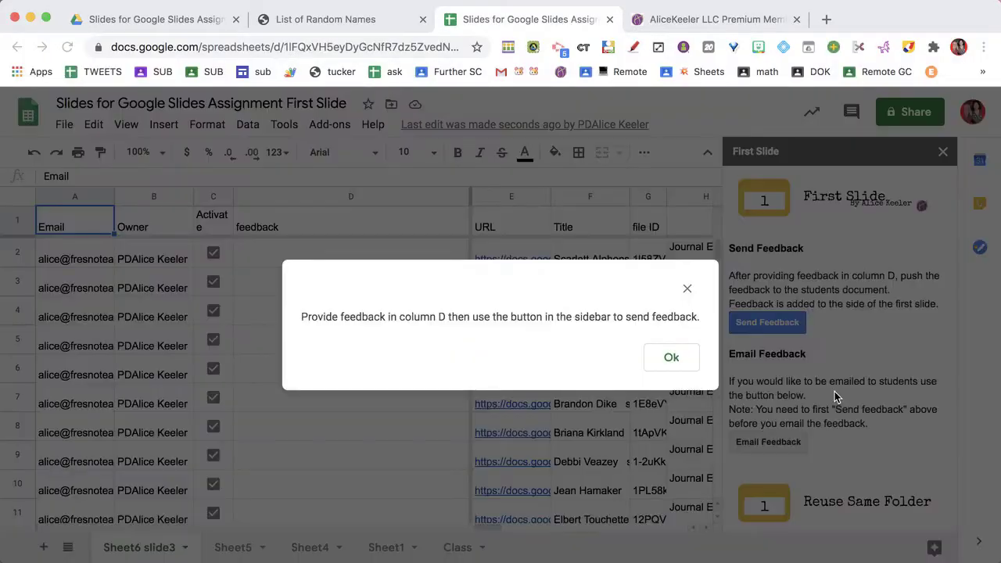
{"action": "left_click", "coordinate": [665, 358]}
{"action": "scroll", "coordinate": [762, 387], "scroll_direction": "down", "scroll_amount": 1}
{"action": "scroll", "coordinate": [771, 394], "scroll_direction": "down", "scroll_amount": 3}
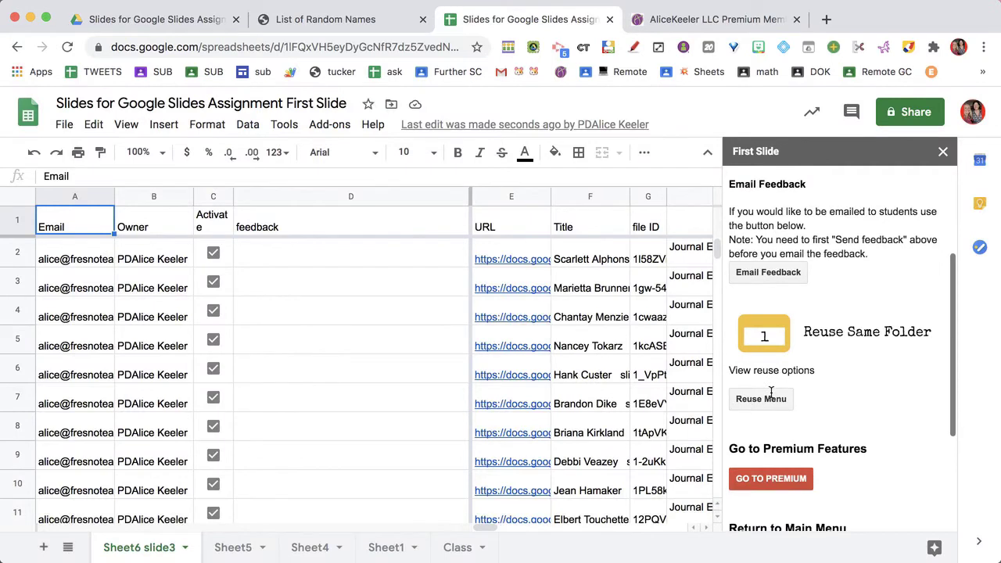
Use the premium Combine Slides feature to gather slide number 2 from every student's presentation into one Google Slides file.
{"action": "left_click", "coordinate": [762, 443]}
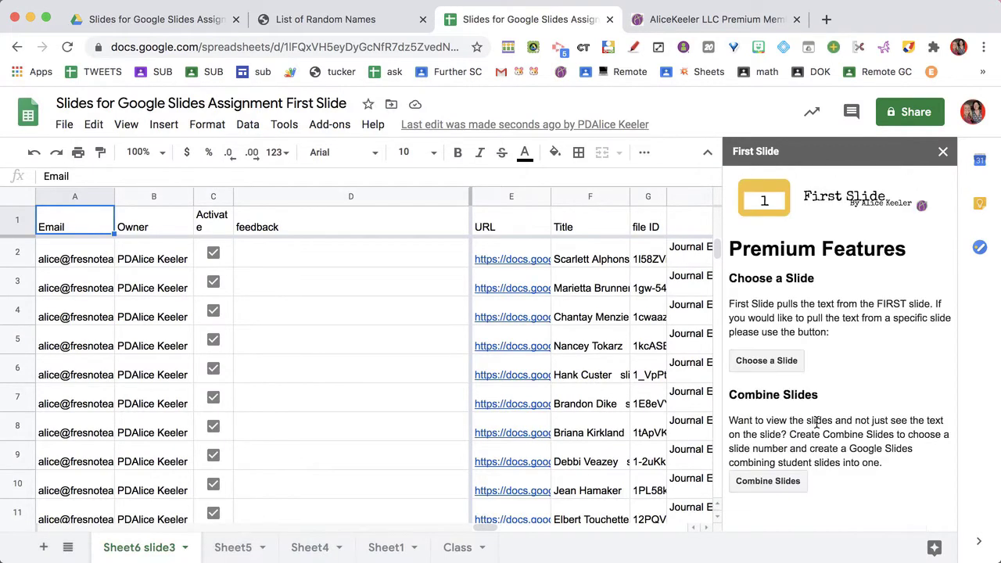
{"action": "scroll", "coordinate": [759, 420], "scroll_direction": "down", "scroll_amount": 3}
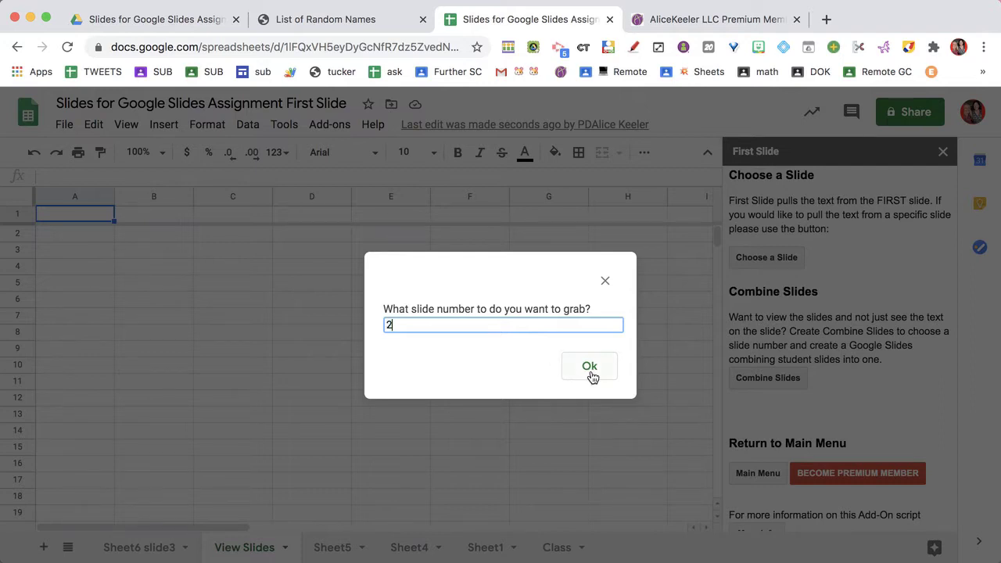
{"action": "left_click", "coordinate": [591, 370]}
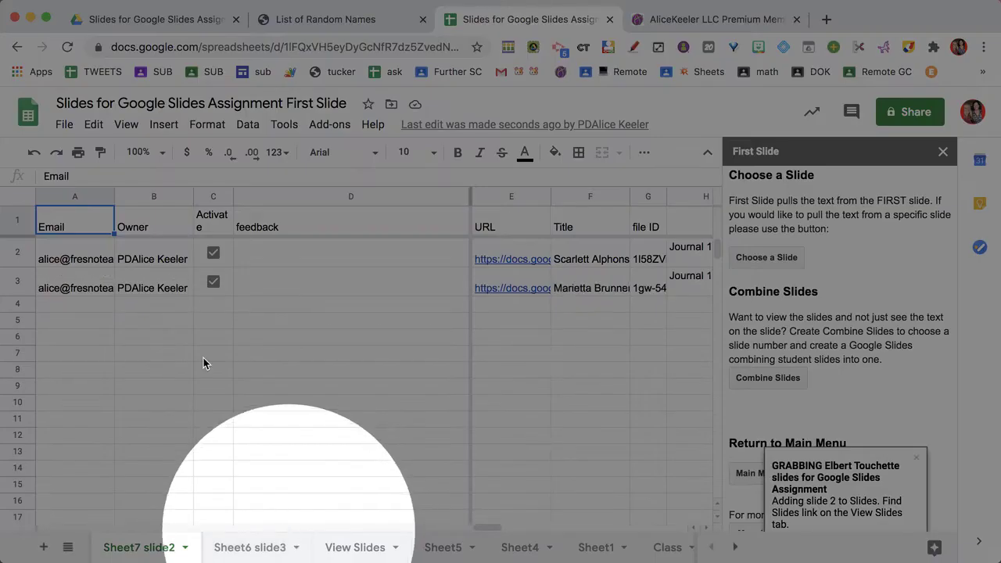
{"action": "mouse_move", "coordinate": [491, 317]}
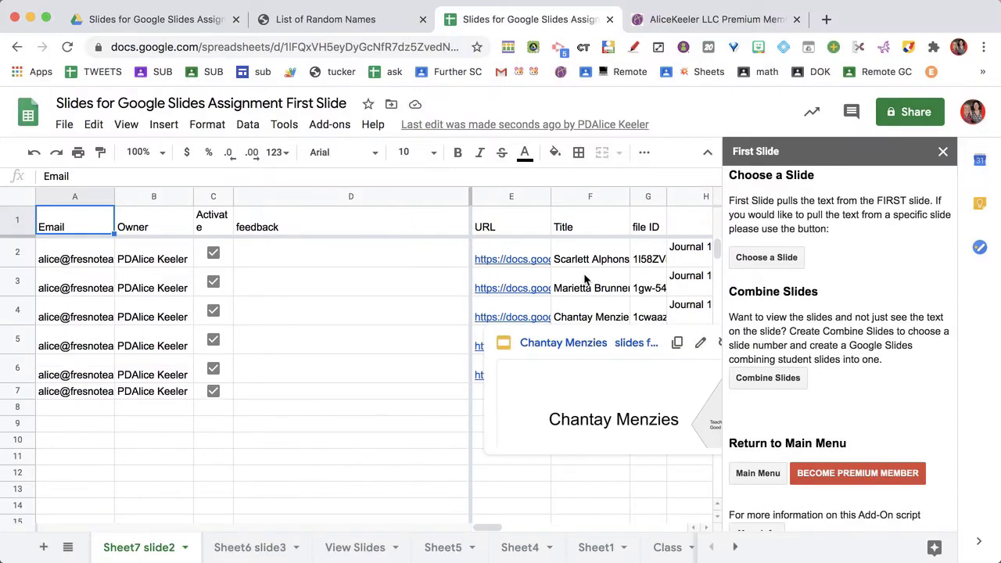
{"action": "scroll", "coordinate": [584, 279], "scroll_direction": "right", "scroll_amount": 1}
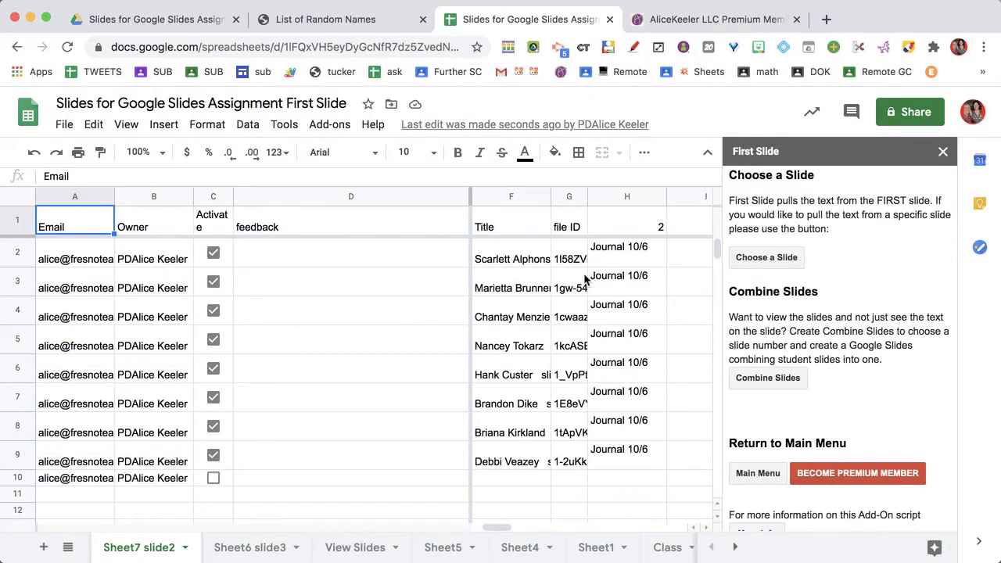
{"action": "left_click", "coordinate": [356, 548]}
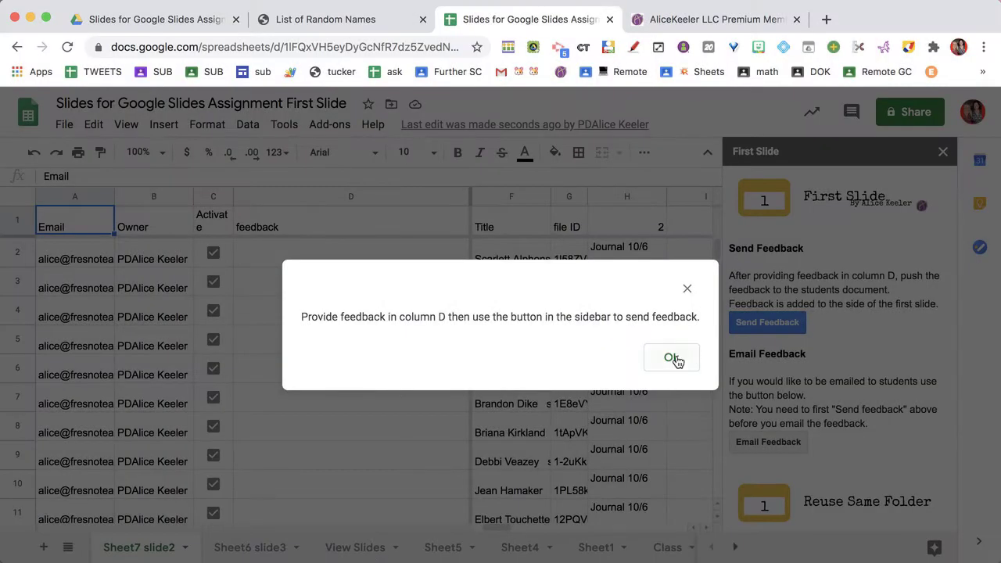
{"action": "left_click", "coordinate": [674, 359]}
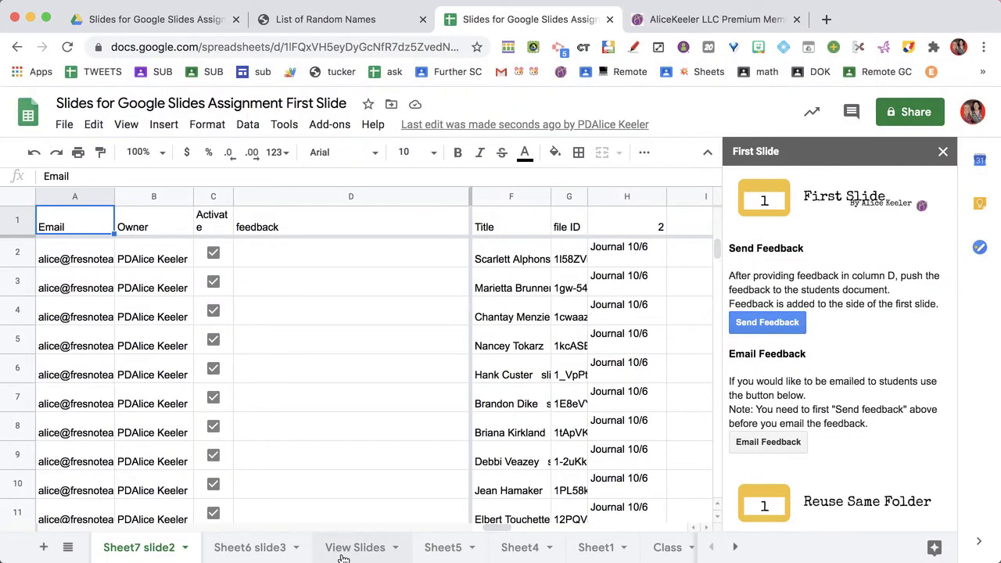
Open the combined presentation from the link in the View Slides sheet and look through its student slides.
{"action": "left_click", "coordinate": [343, 555]}
{"action": "left_click", "coordinate": [235, 234]}
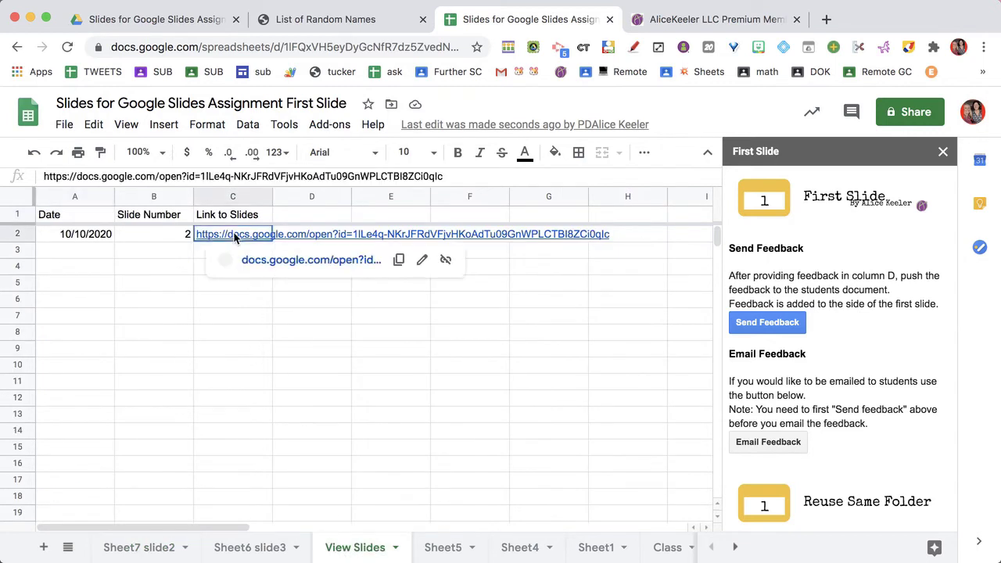
{"action": "left_click", "coordinate": [266, 259]}
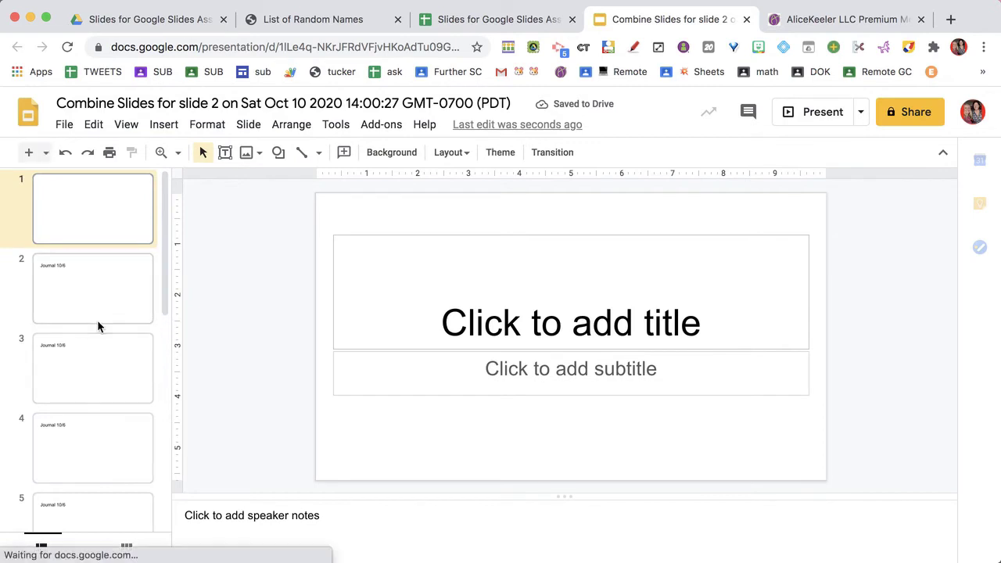
{"action": "scroll", "coordinate": [97, 320], "scroll_direction": "down", "scroll_amount": 2}
{"action": "left_click", "coordinate": [85, 369]}
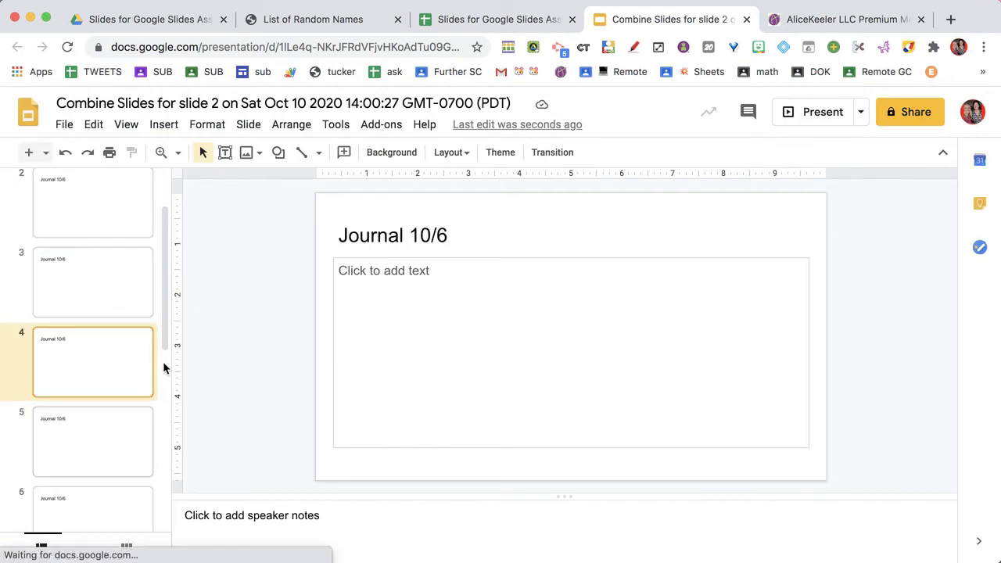
{"action": "key", "text": "Down"}
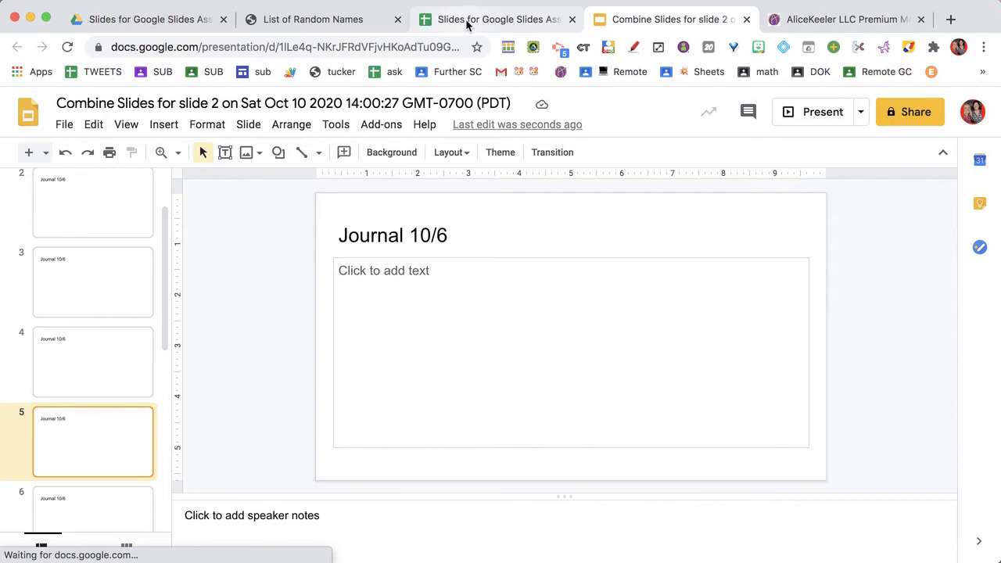
Return to the spreadsheet's Sheet7 slide2 sheet and select the first student's feedback cell, D2.
{"action": "left_click", "coordinate": [466, 22]}
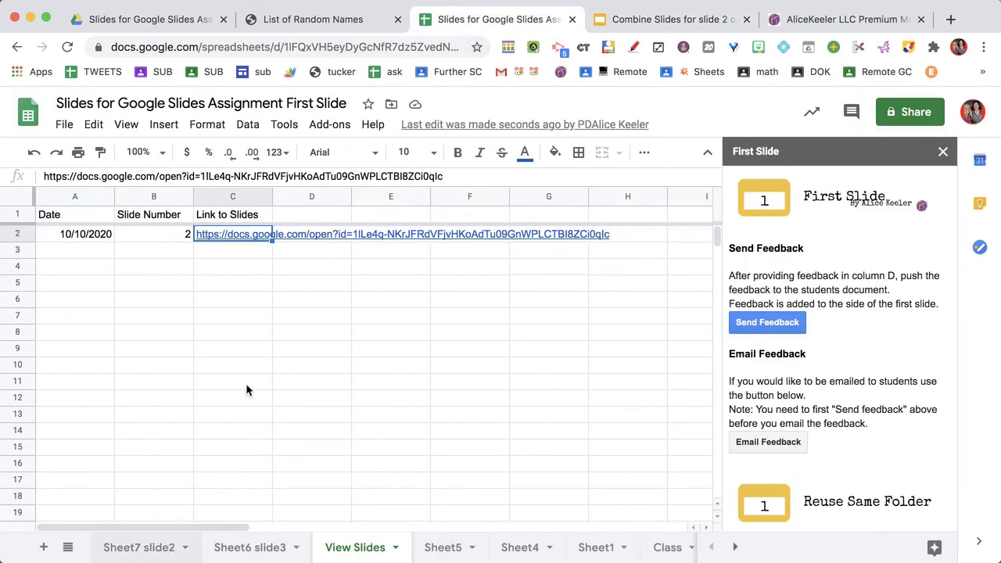
{"action": "left_click", "coordinate": [316, 261]}
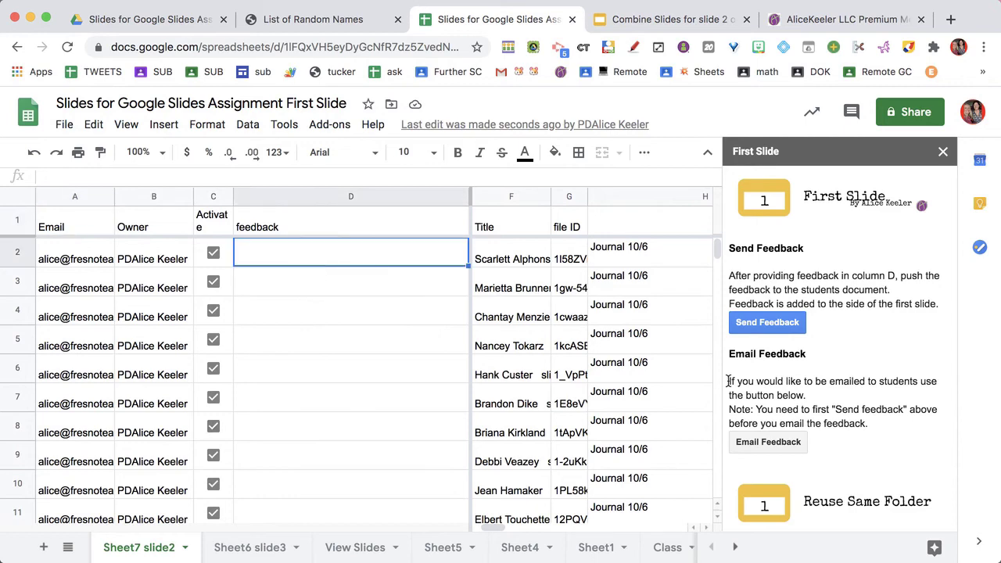